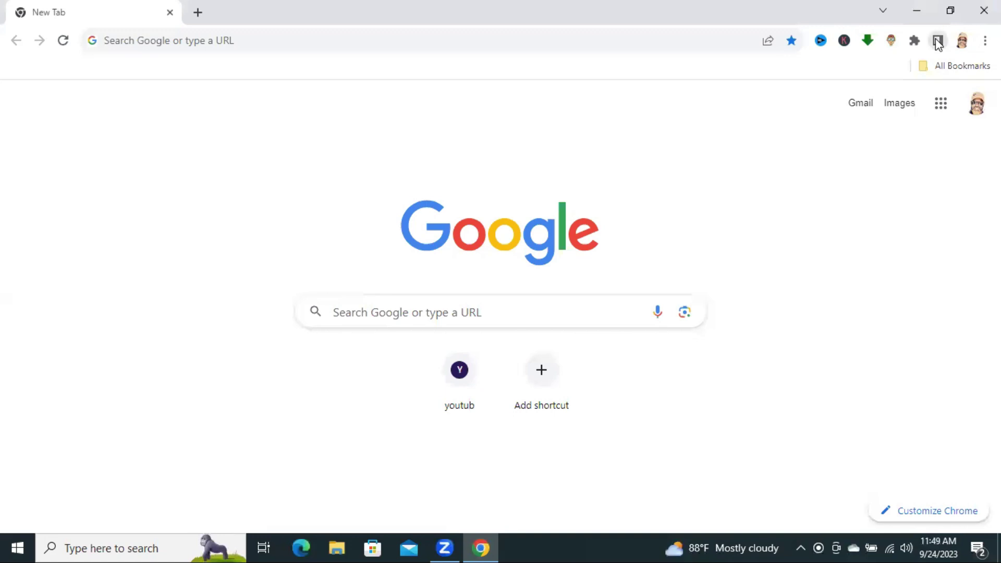
# Open the Bookmarks side panel and bring up its compact/visual view options menu.
pyautogui.click(937, 42)
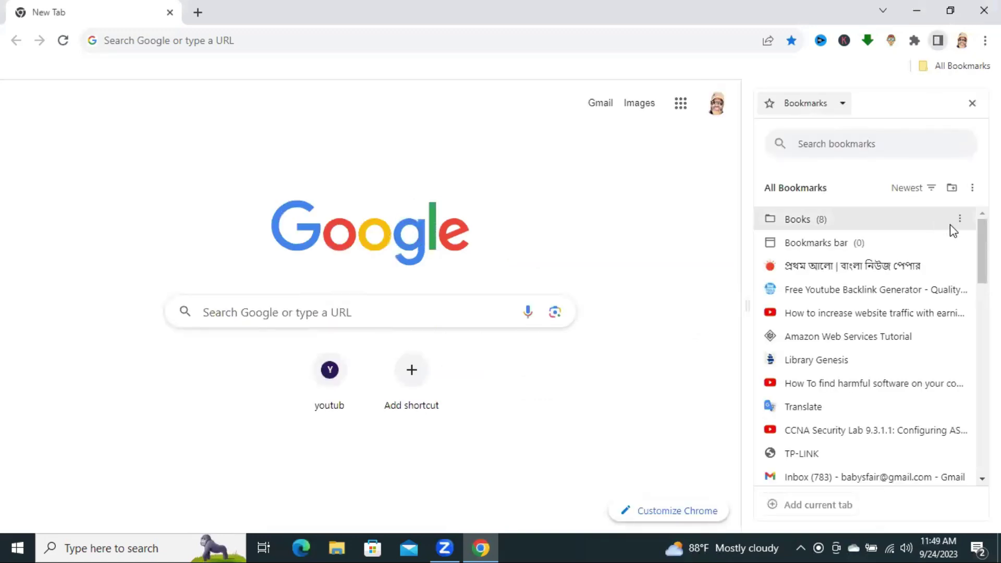
pyautogui.scroll(-1, 982, 273)
pyautogui.moveTo(982, 273)
pyautogui.mouseDown()
pyautogui.moveTo(982, 461)
pyautogui.moveTo(982, 273)
pyautogui.mouseUp()
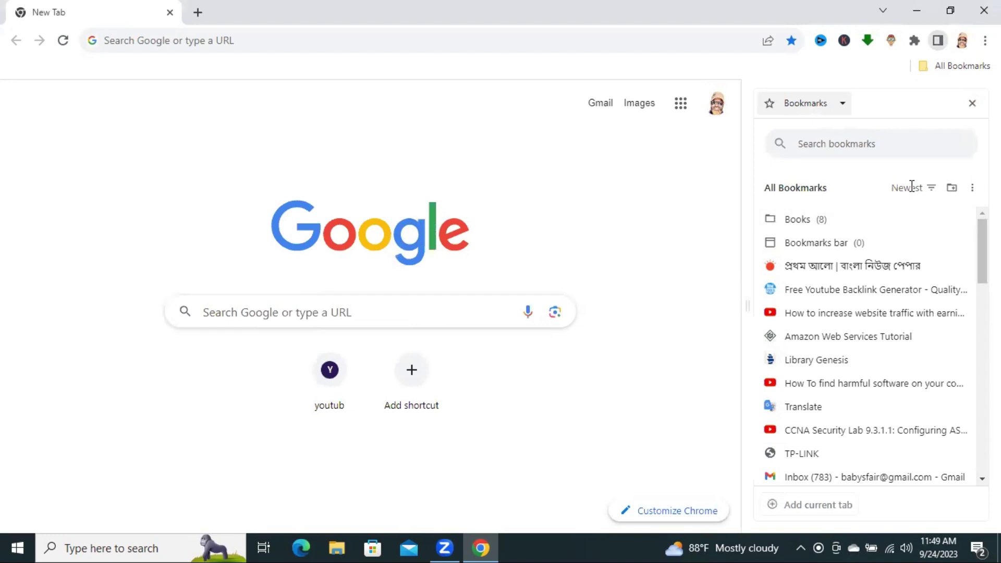
pyautogui.click(971, 190)
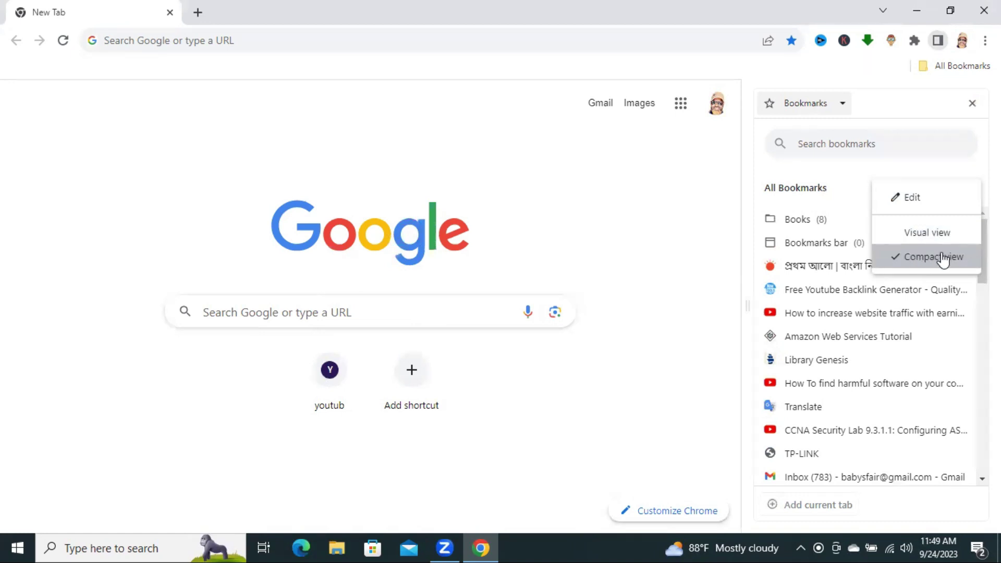
# Switch the bookmarks panel to Visual view, scroll the thumbnails, then return to Compact view.
pyautogui.click(916, 237)
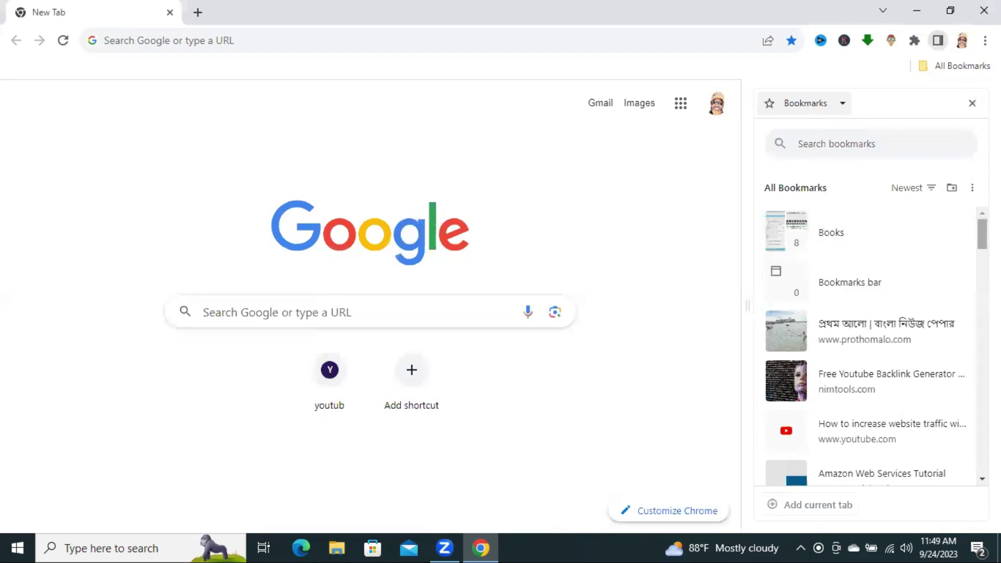
pyautogui.scroll(-4, 870, 344)
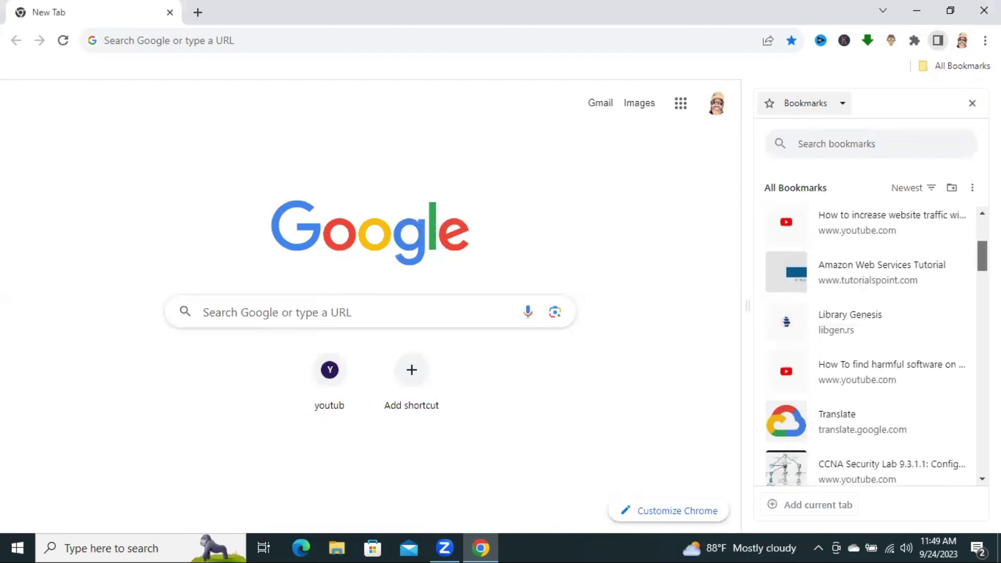
pyautogui.scroll(-20, 863, 344)
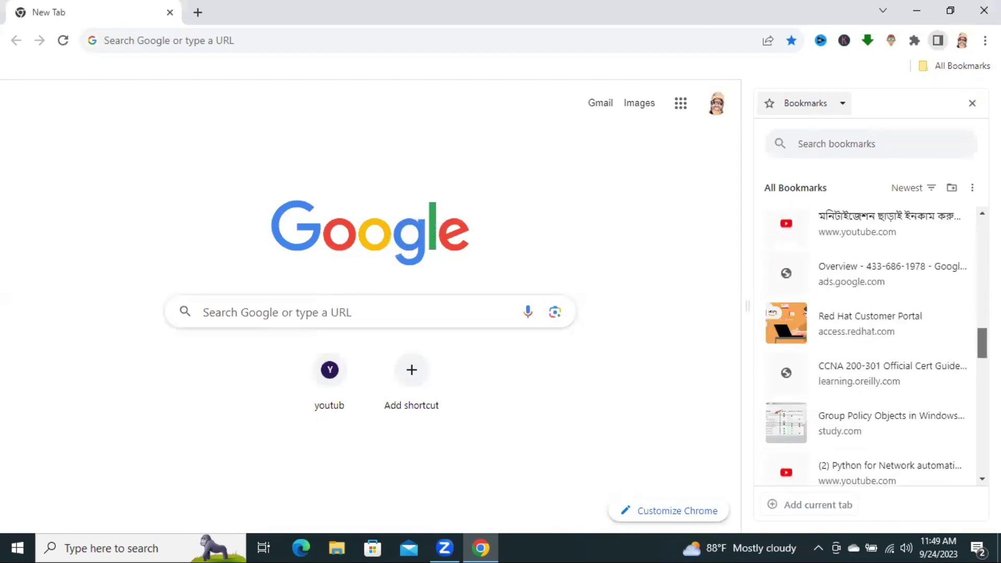
pyautogui.scroll(-5, 870, 344)
pyautogui.scroll(20, 871, 344)
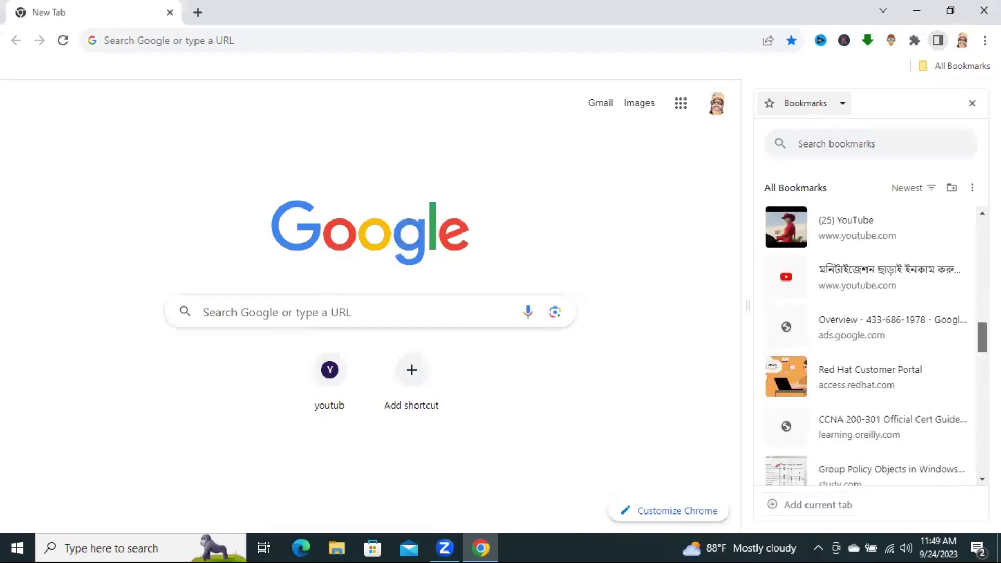
pyautogui.click(972, 190)
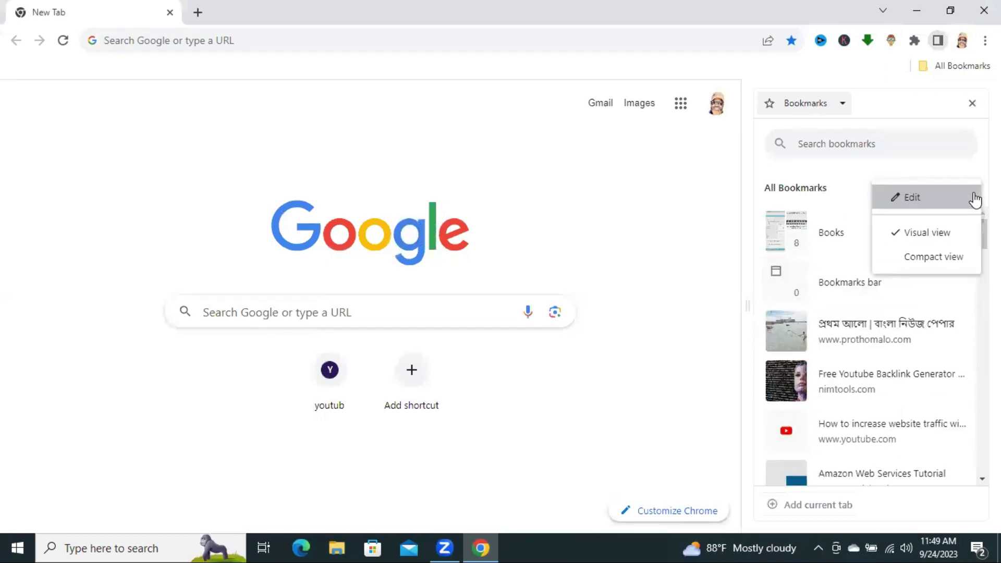
pyautogui.click(944, 264)
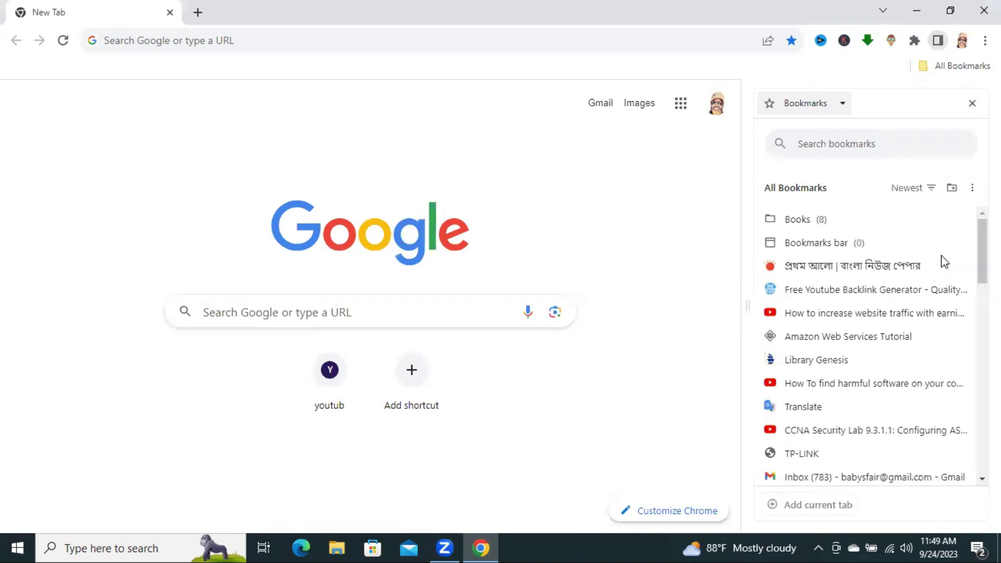
pyautogui.click(827, 143)
pyautogui.write('d')
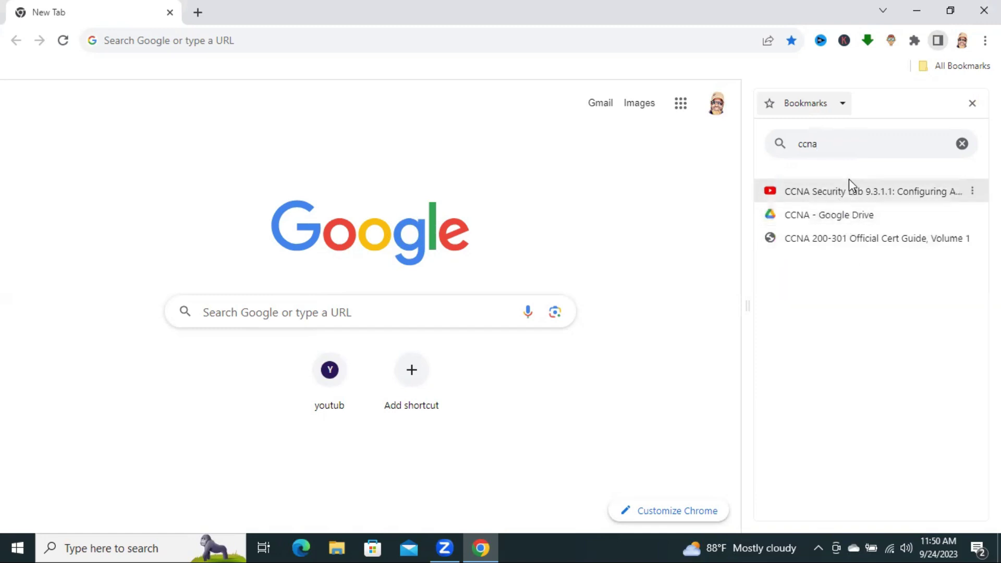
pyautogui.press('BackSpace')
pyautogui.press('BackSpace')
pyautogui.press('BackSpace')
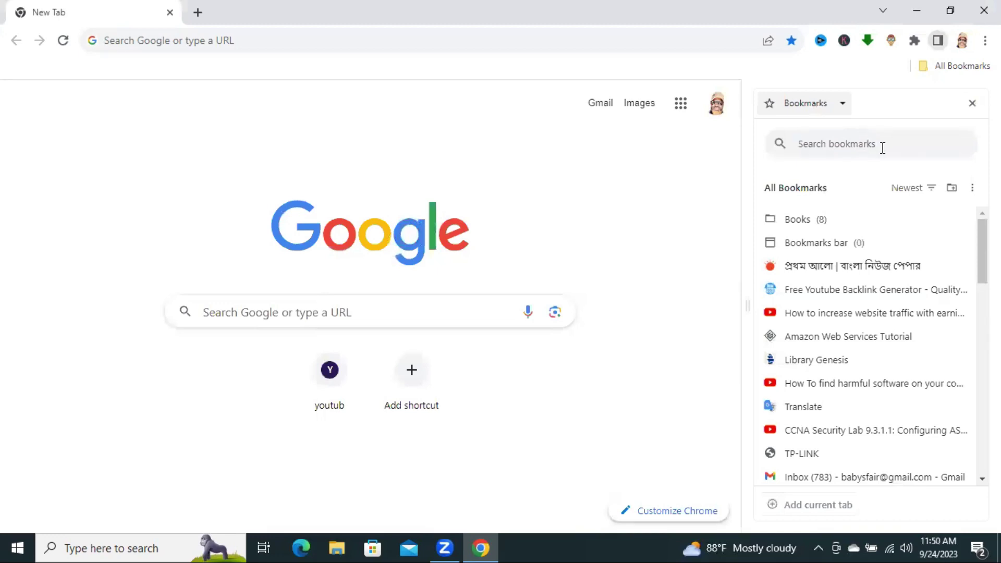
pyautogui.click(929, 190)
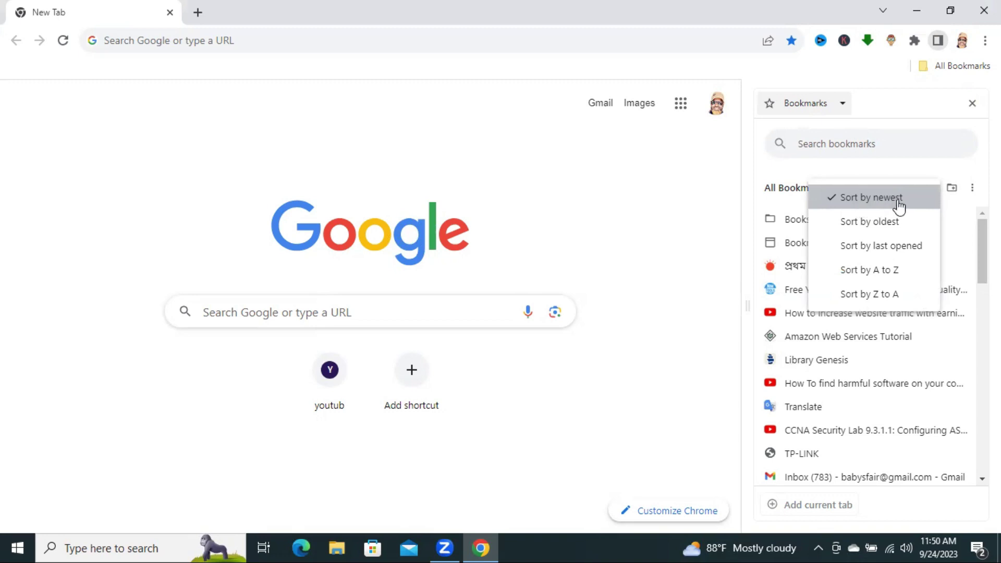
pyautogui.click(866, 224)
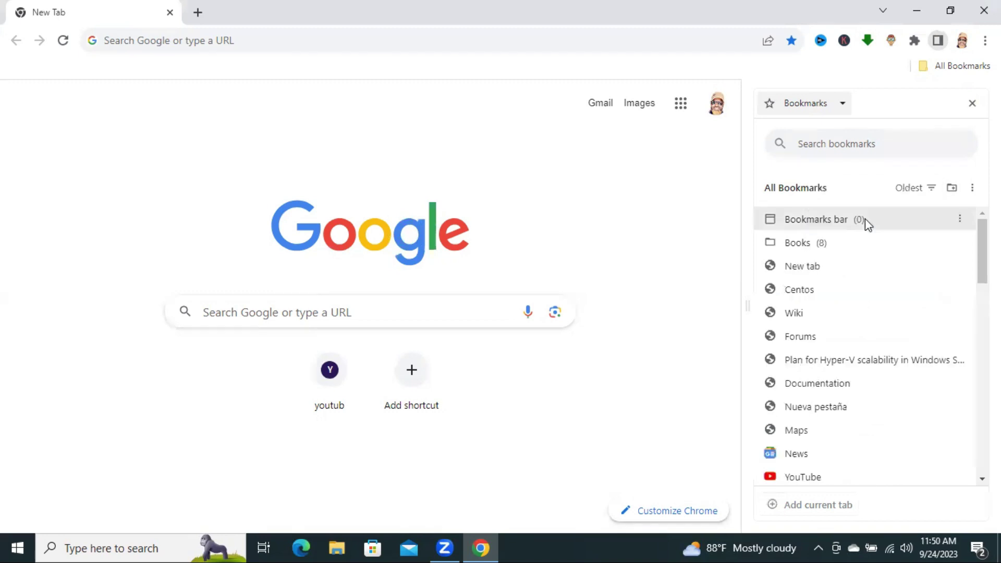
pyautogui.click(932, 188)
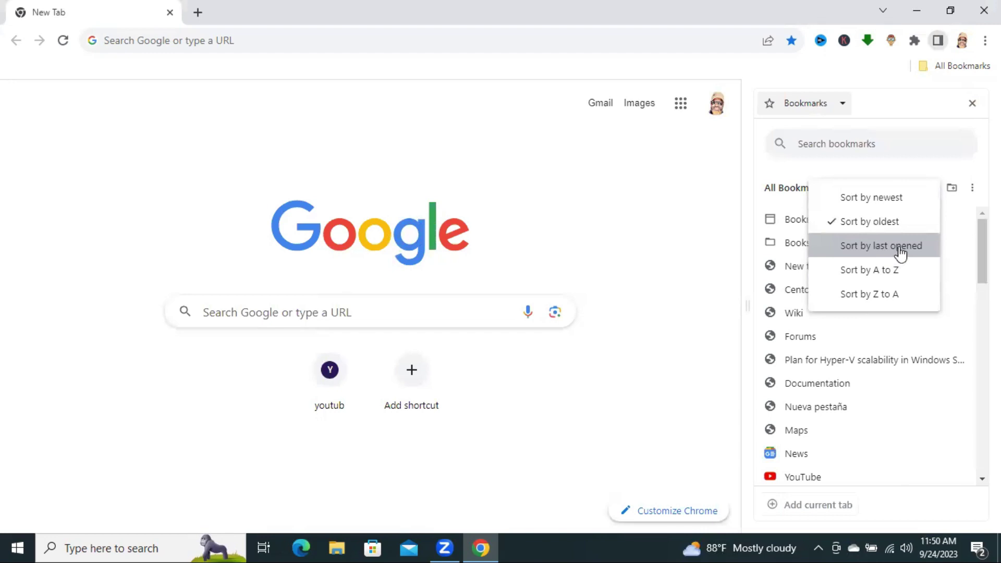
pyautogui.click(900, 253)
pyautogui.click(933, 194)
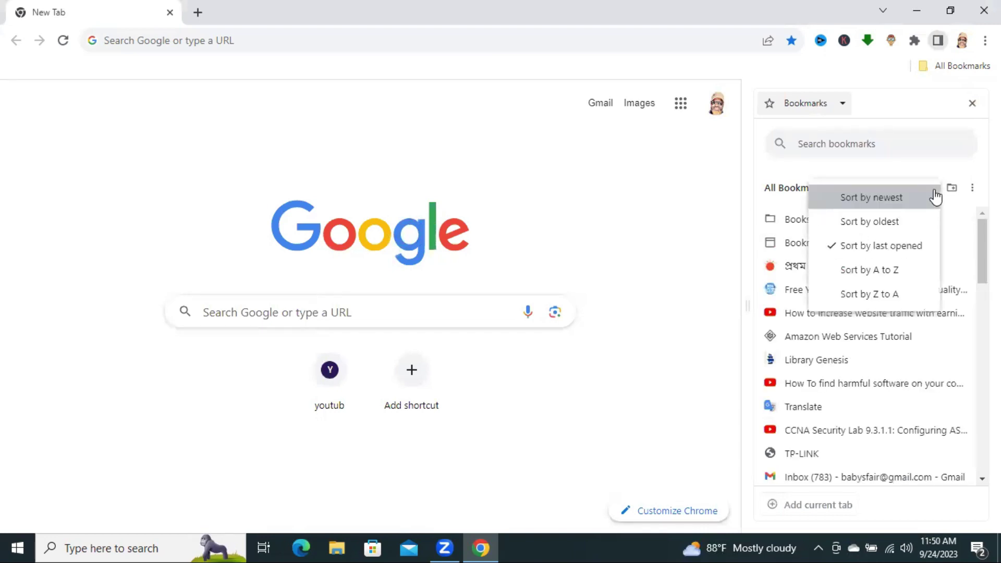
pyautogui.click(889, 272)
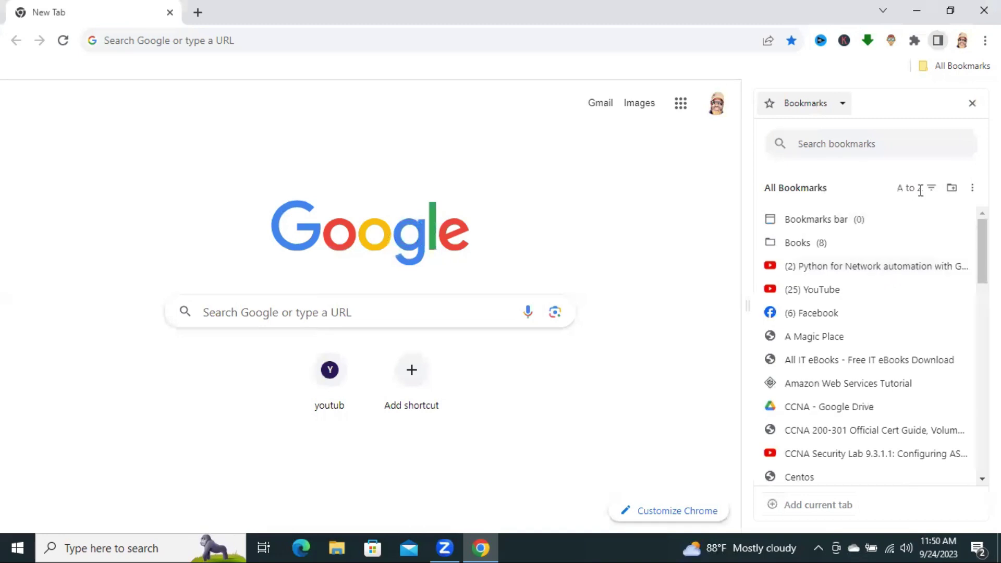
pyautogui.click(933, 187)
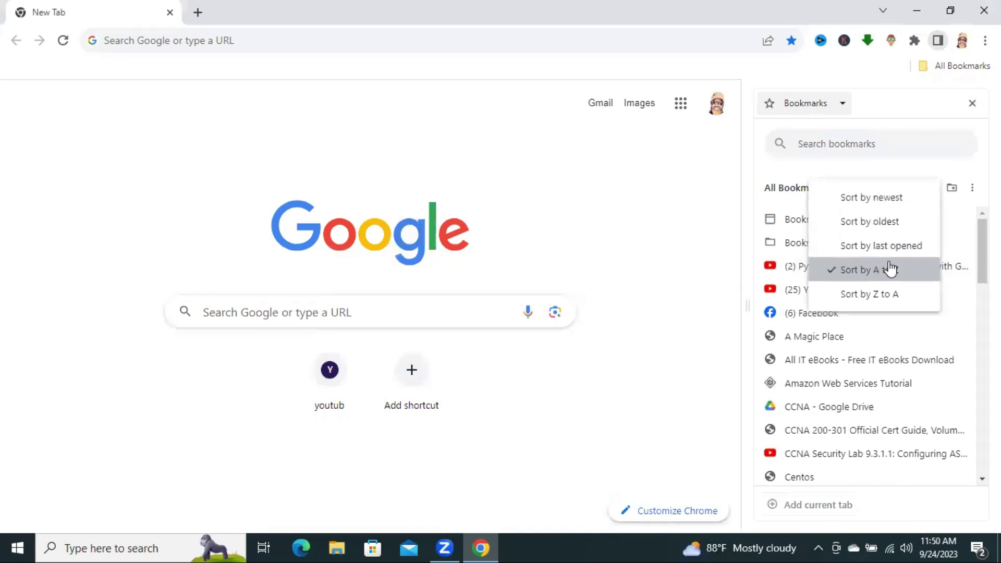
pyautogui.click(880, 291)
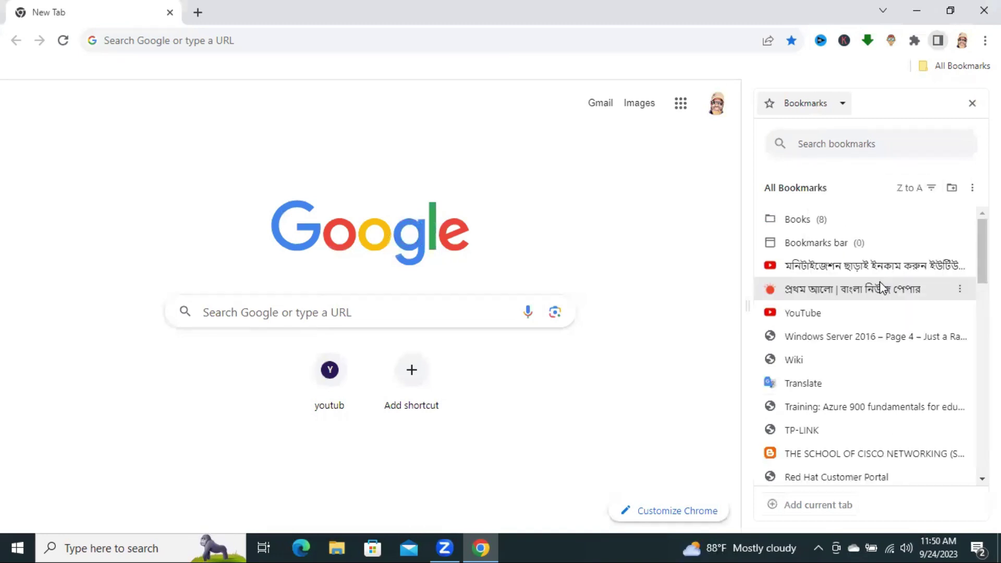
pyautogui.click(926, 193)
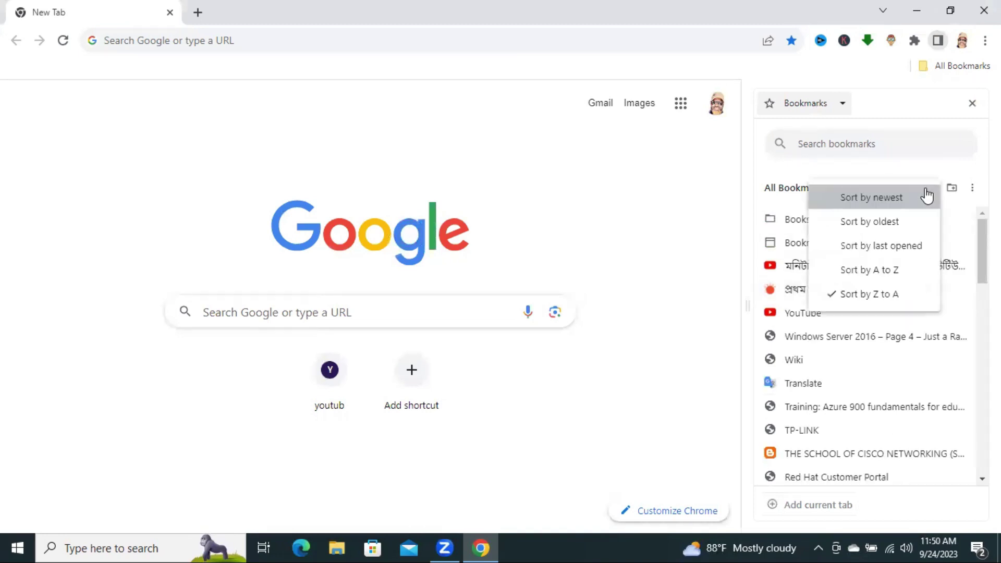
pyautogui.click(901, 204)
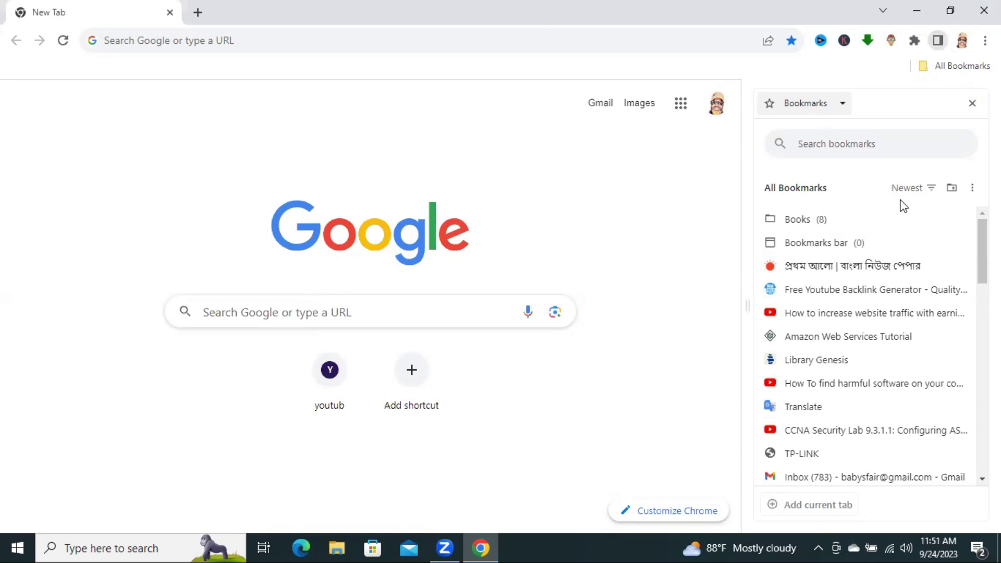
# Browse the Books folder, open the BitLocker drive-securing bookmark, then return to the New Tab page.
pyautogui.click(821, 221)
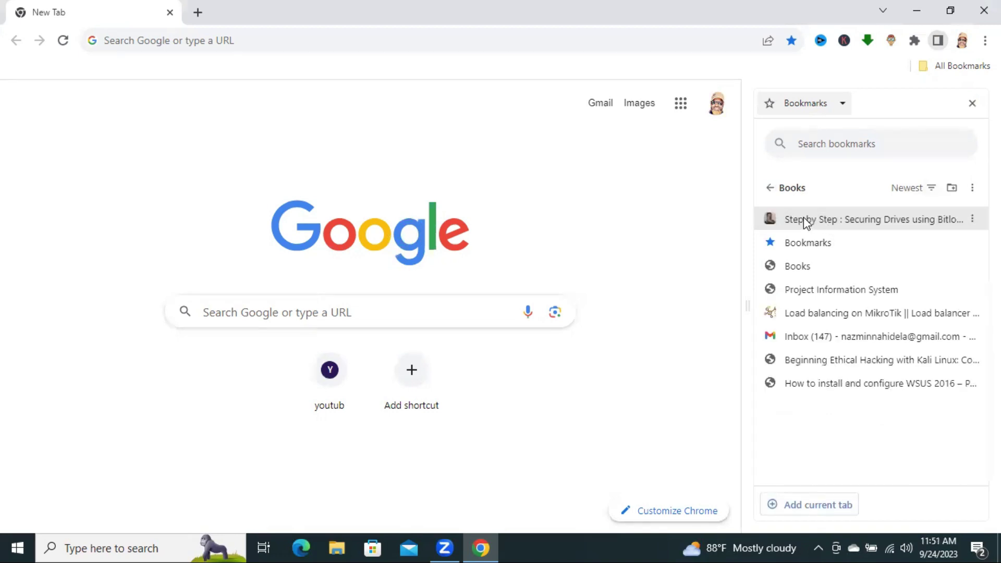
pyautogui.click(770, 188)
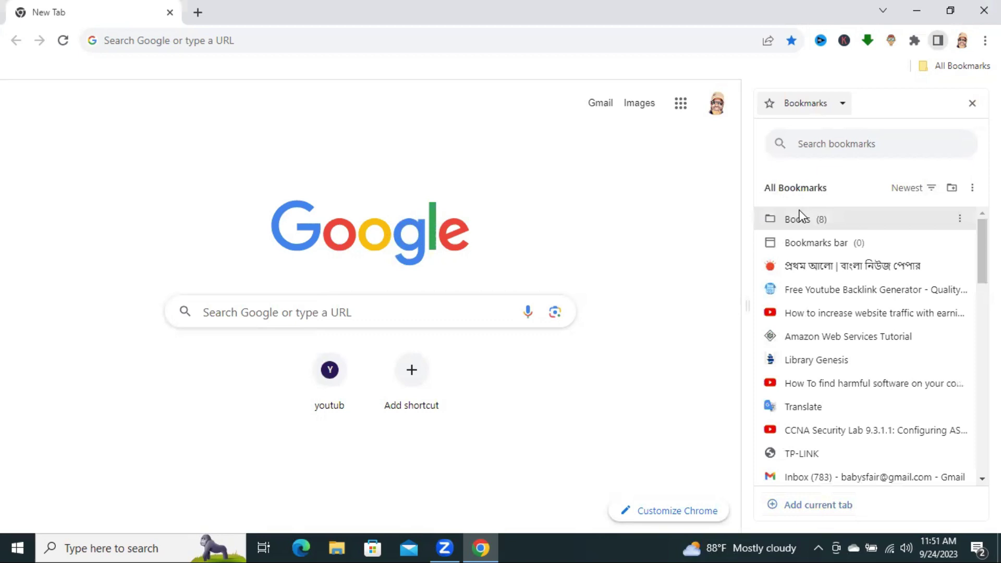
pyautogui.click(801, 217)
pyautogui.click(801, 217)
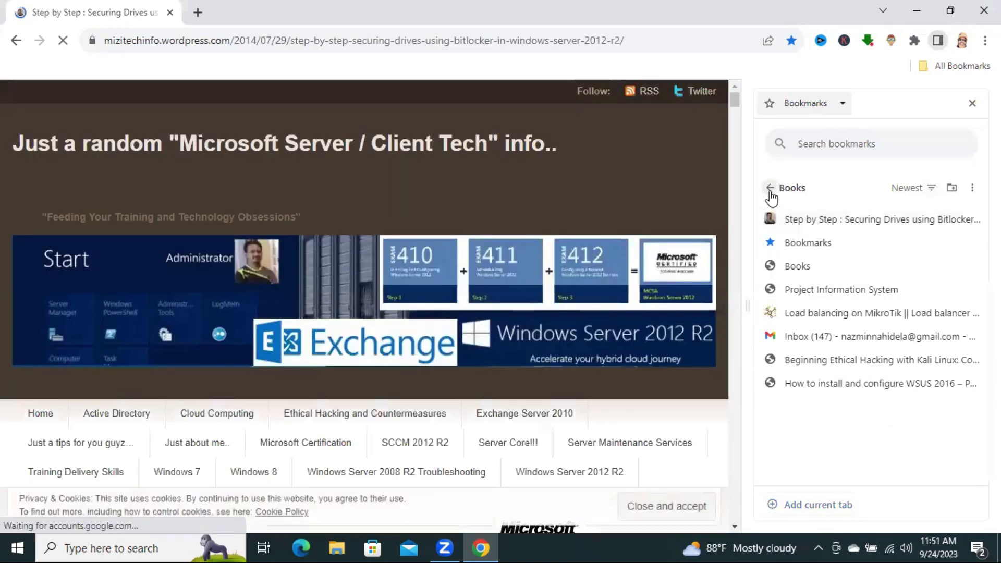
pyautogui.click(770, 187)
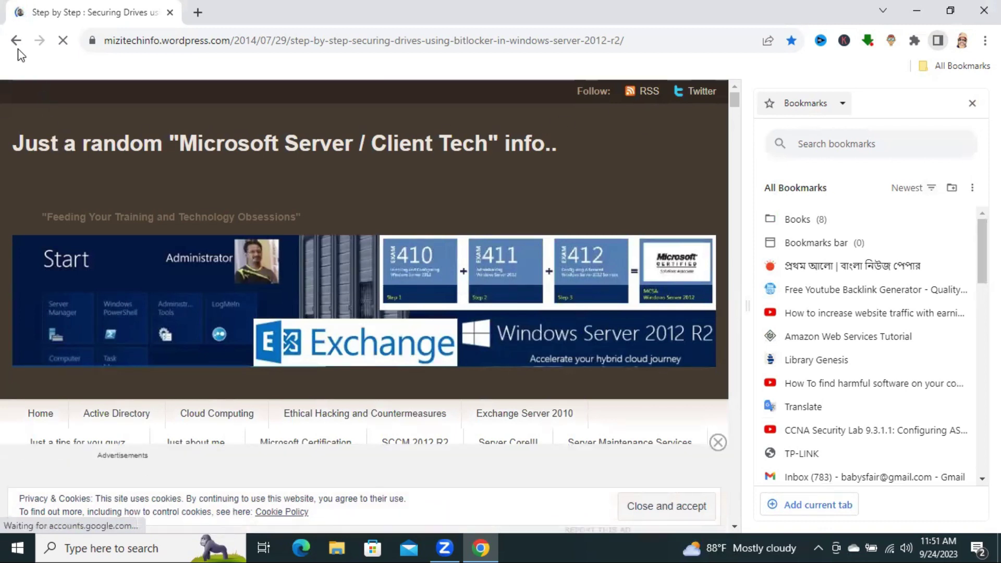
pyautogui.hotkey('alt', 'Left')
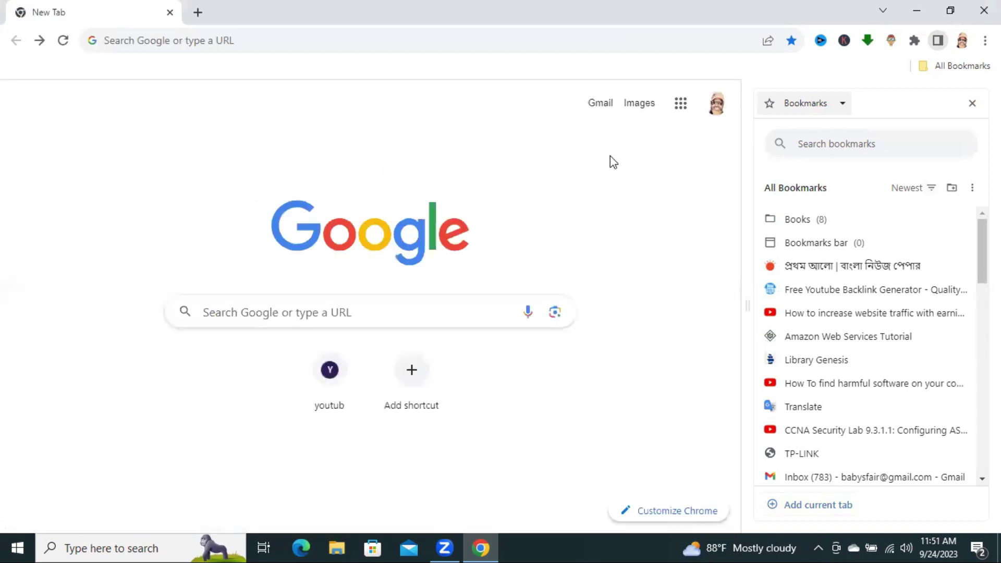
# Create a new bookmark folder named 'News' and open it to show it's empty.
pyautogui.click(951, 189)
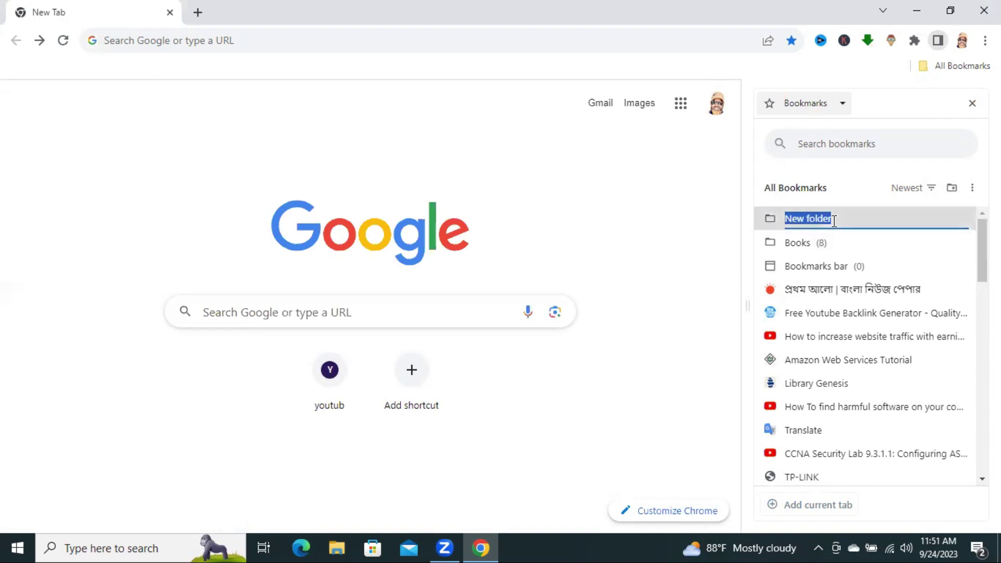
pyautogui.write('News')
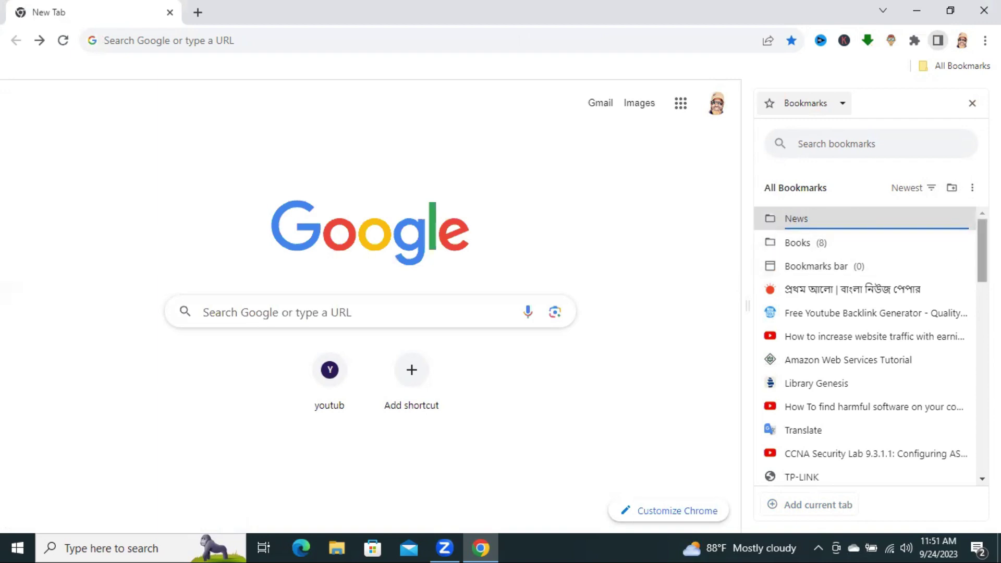
pyautogui.press('Return')
pyautogui.click(770, 219)
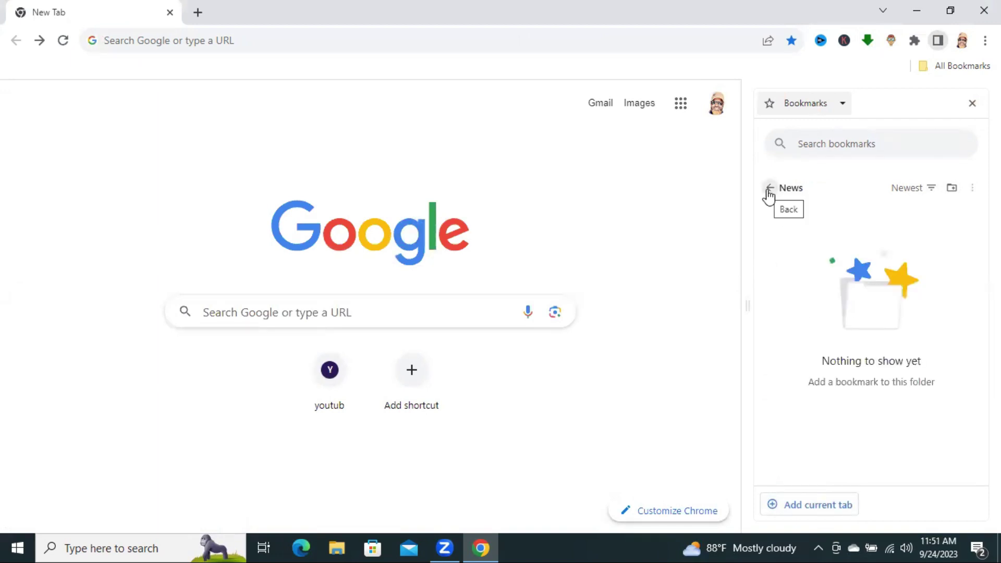
# Search the web for 'the daily star' and open thedailystar.net from the results.
pyautogui.click(249, 35)
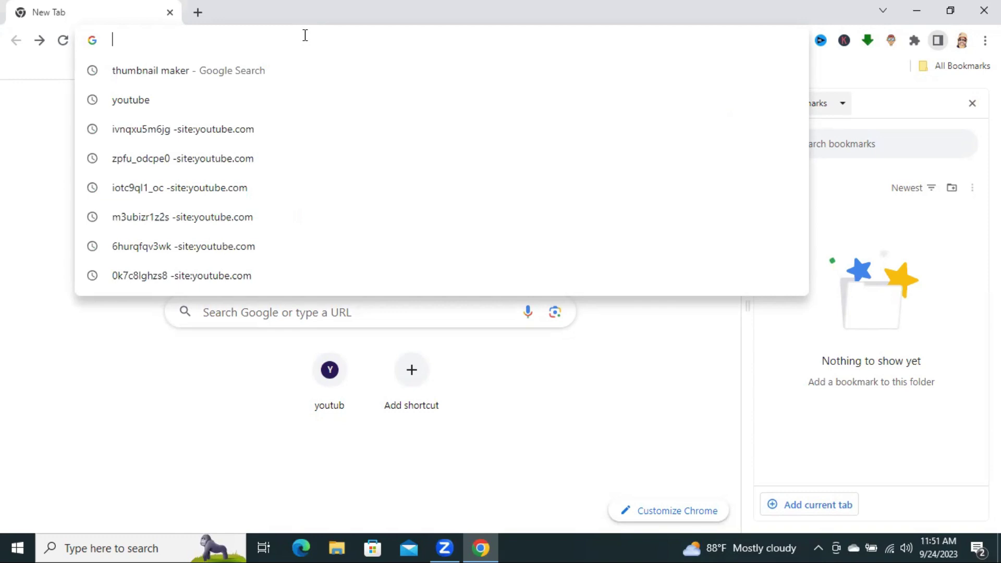
pyautogui.write('the')
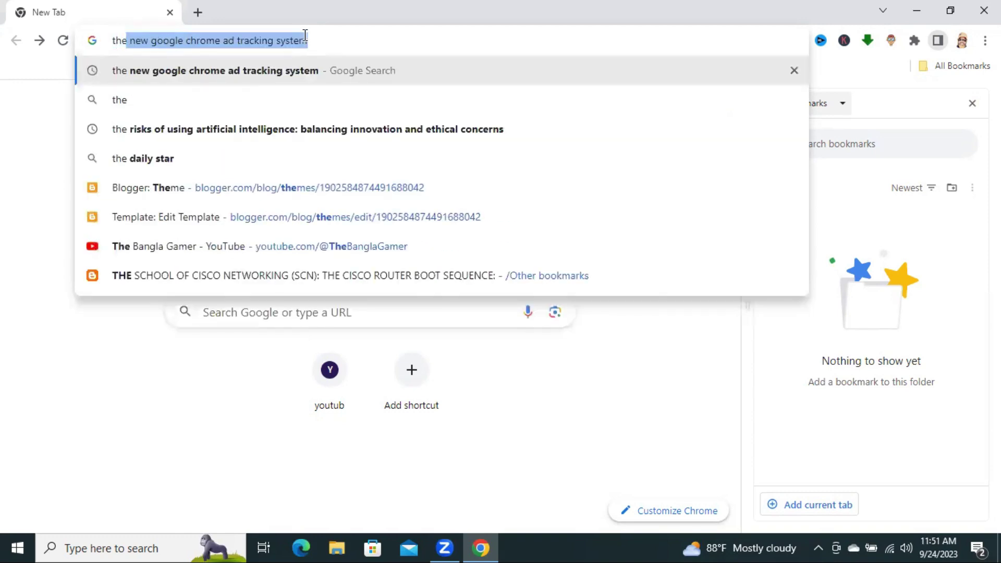
pyautogui.write(' da')
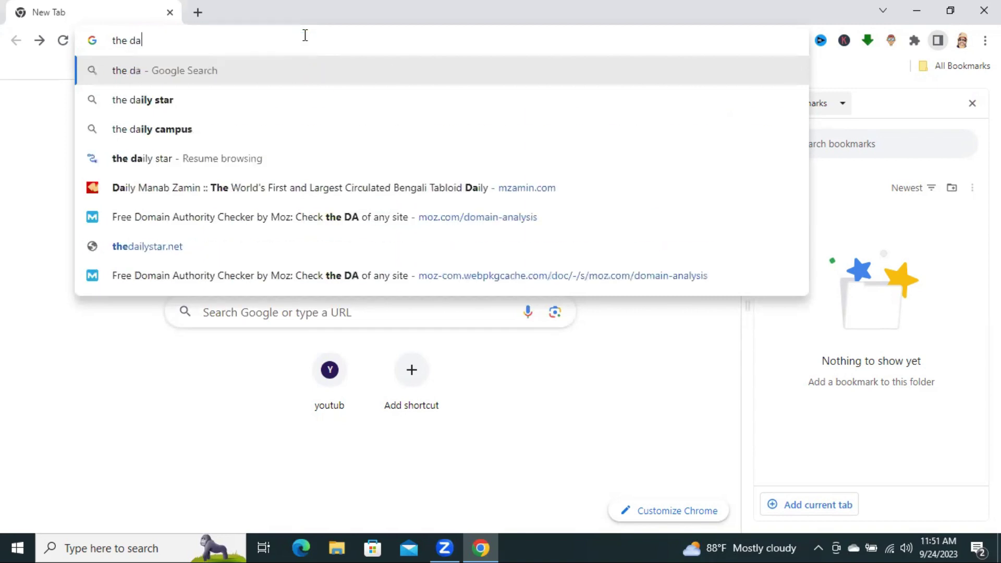
pyautogui.write('il')
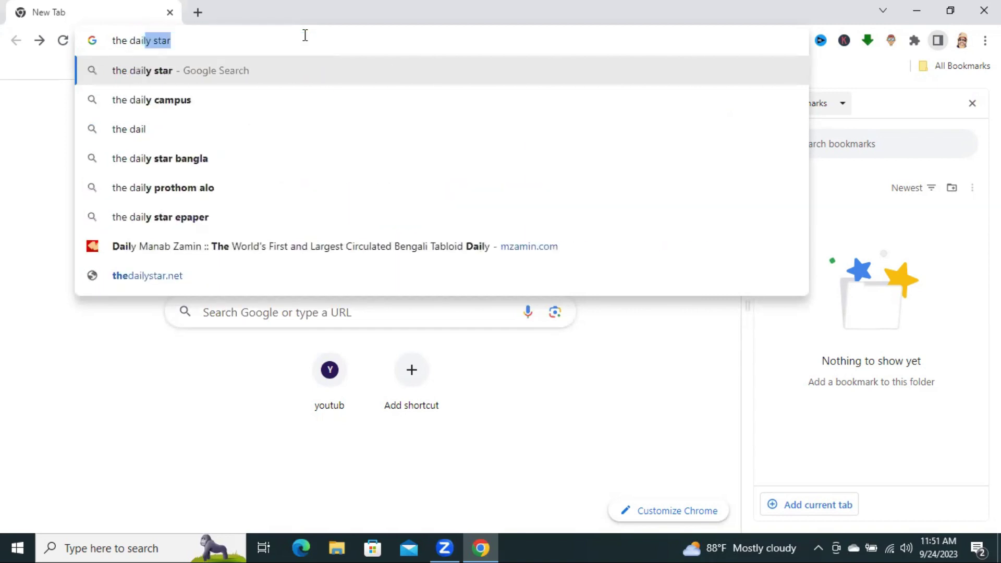
pyautogui.write('y')
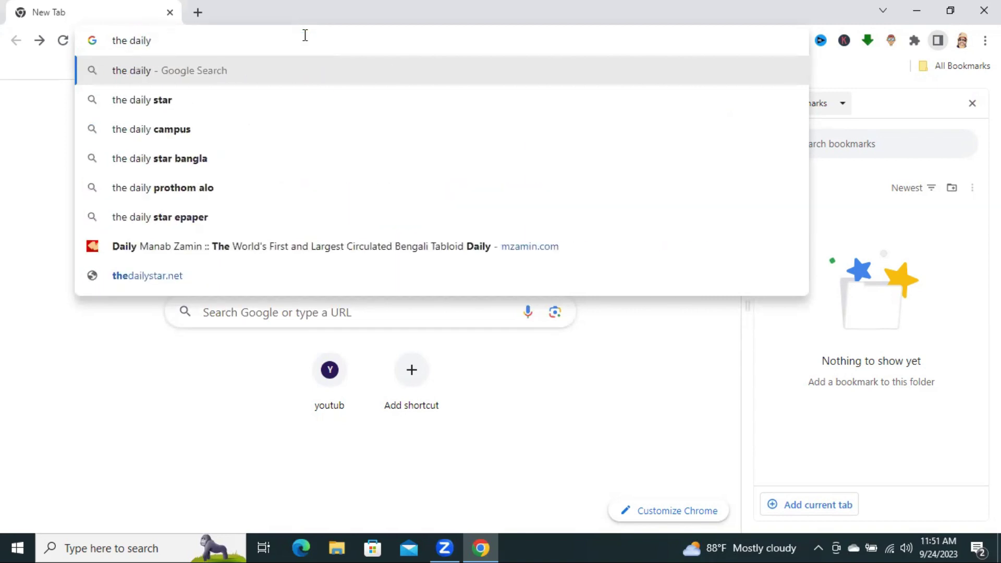
pyautogui.press('Down')
pyautogui.press('Return')
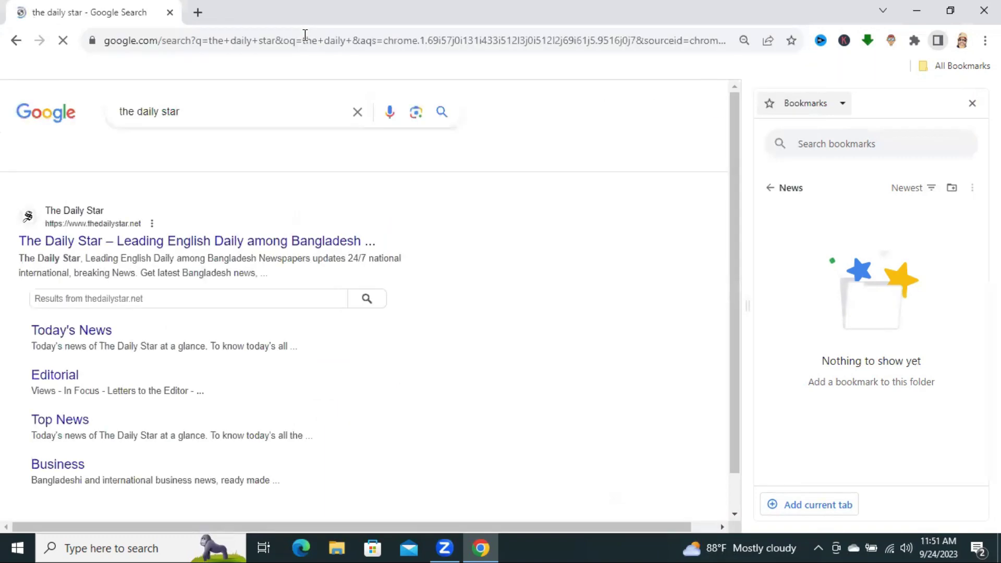
pyautogui.click(202, 243)
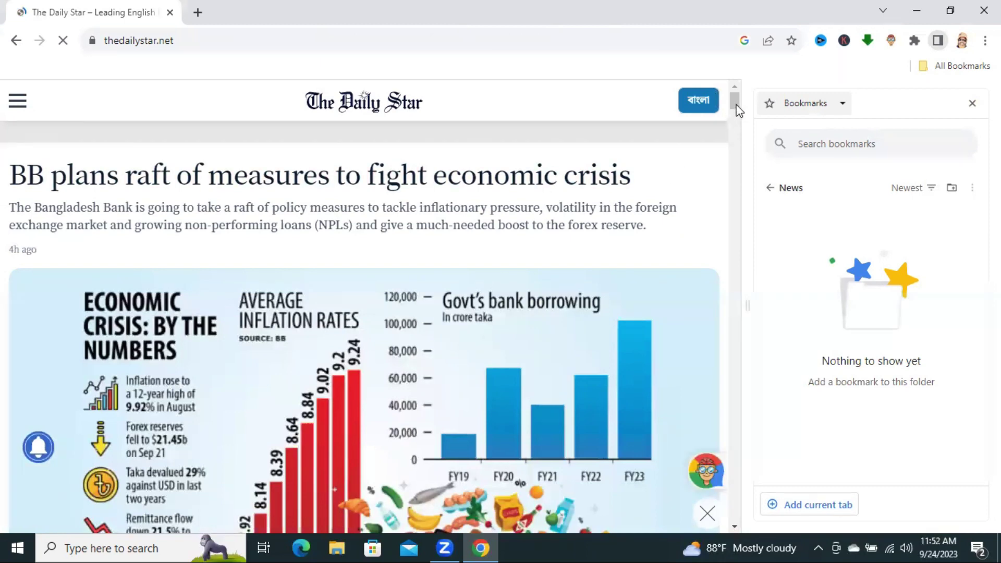
pyautogui.moveTo(736, 106)
pyautogui.mouseDown()
pyautogui.moveTo(746, 196)
pyautogui.moveTo(725, 91)
pyautogui.mouseUp()
# Bookmark The Daily Star page into the News folder and return to All Bookmarks.
pyautogui.click(815, 505)
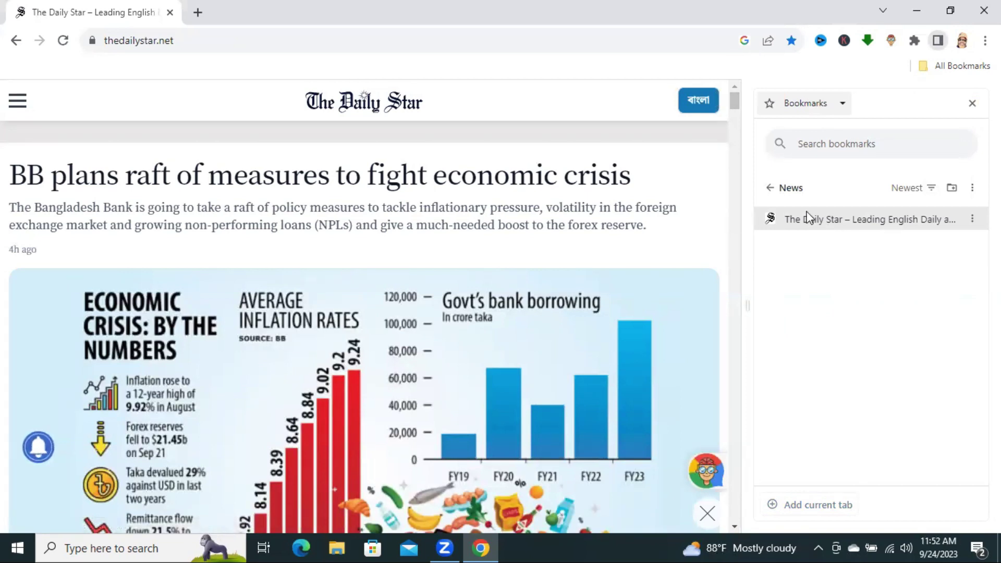
pyautogui.click(771, 189)
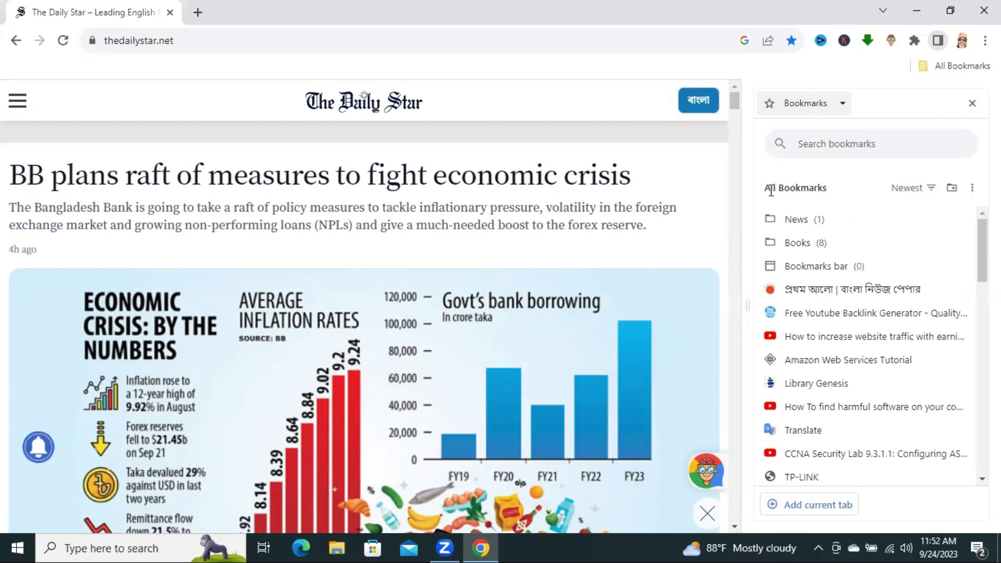
# Move the Prothom Alo bookmark into the Bookmarks bar folder and open prothomalo.com from it.
pyautogui.click(959, 291)
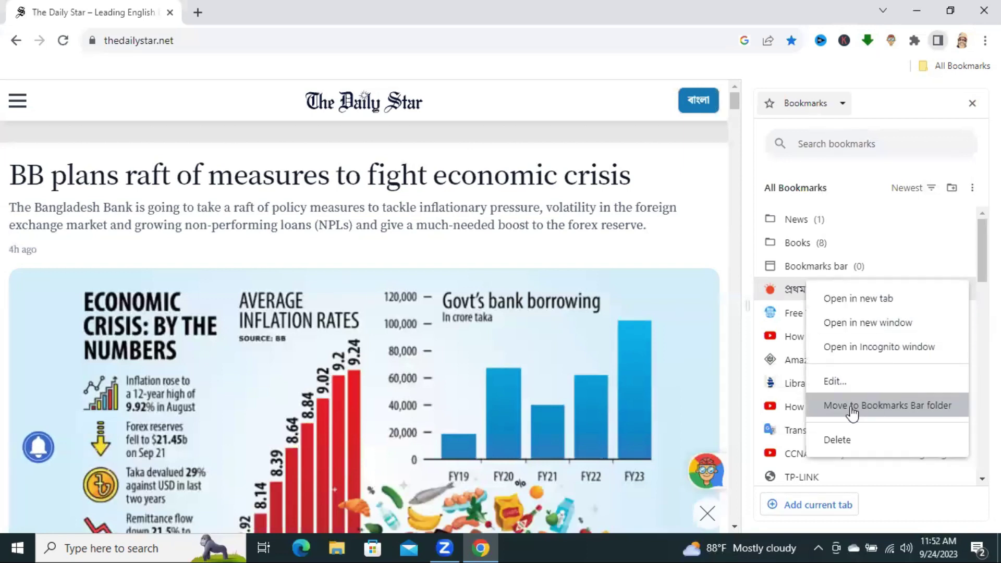
pyautogui.click(917, 412)
pyautogui.scroll(-5, 917, 412)
pyautogui.scroll(5, 951, 215)
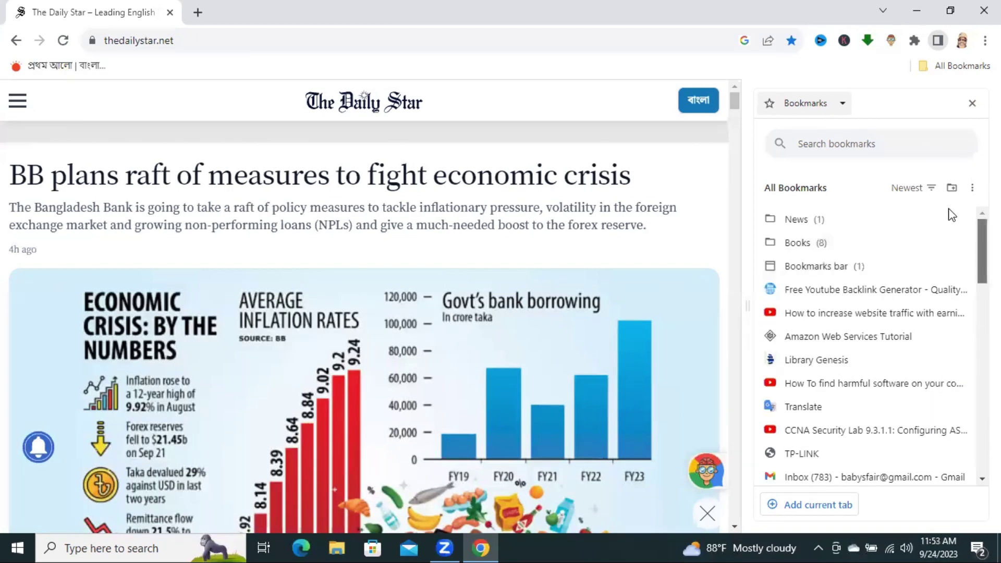
pyautogui.click(840, 267)
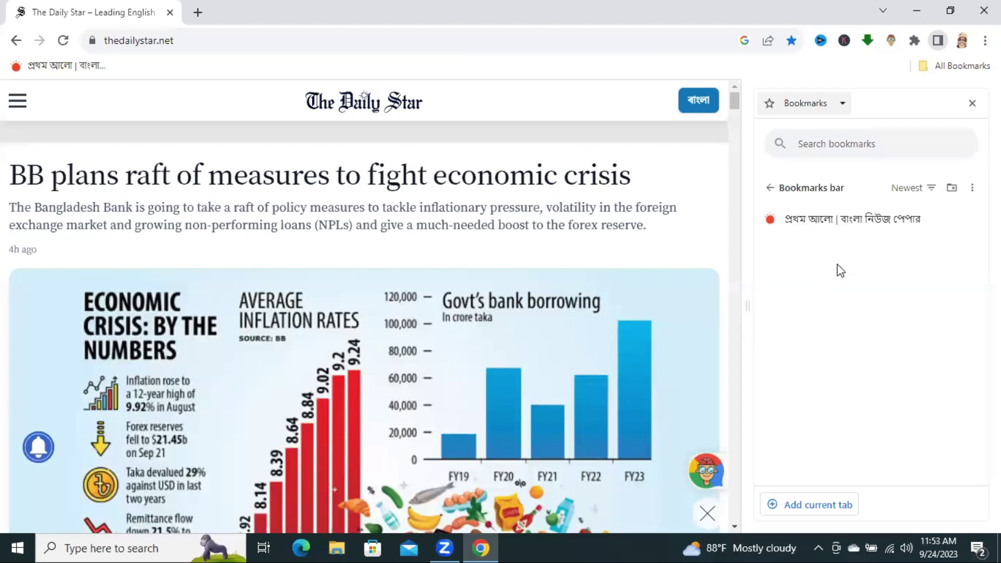
pyautogui.click(806, 221)
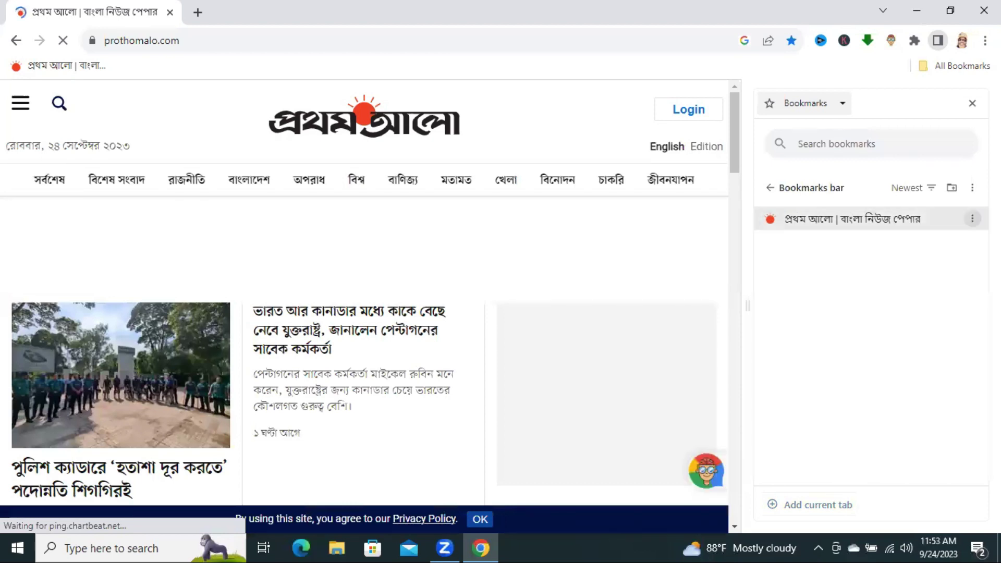
# Move the Prothom Alo bookmark from the Bookmarks bar back to All Bookmarks and view the list.
pyautogui.click(974, 219)
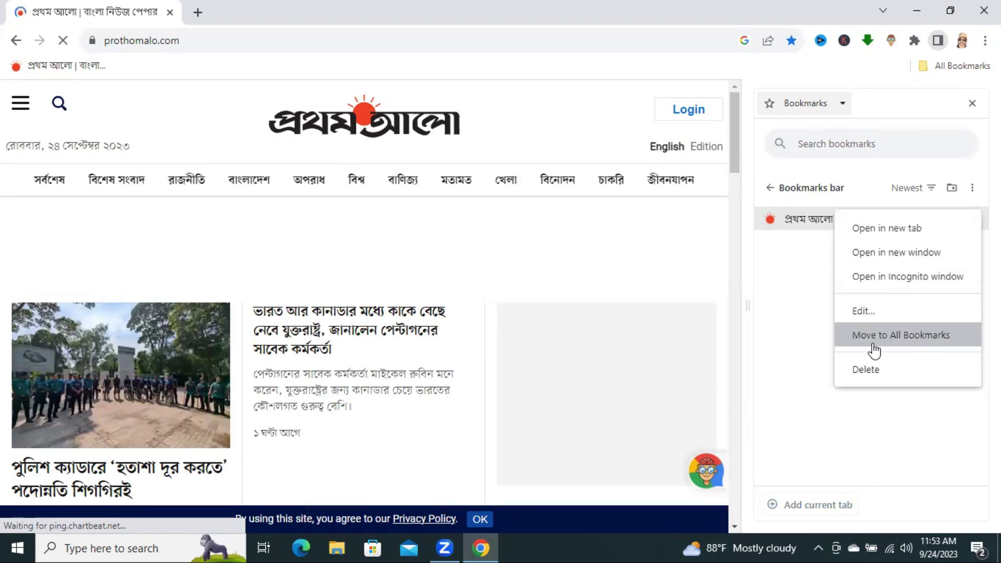
pyautogui.click(906, 334)
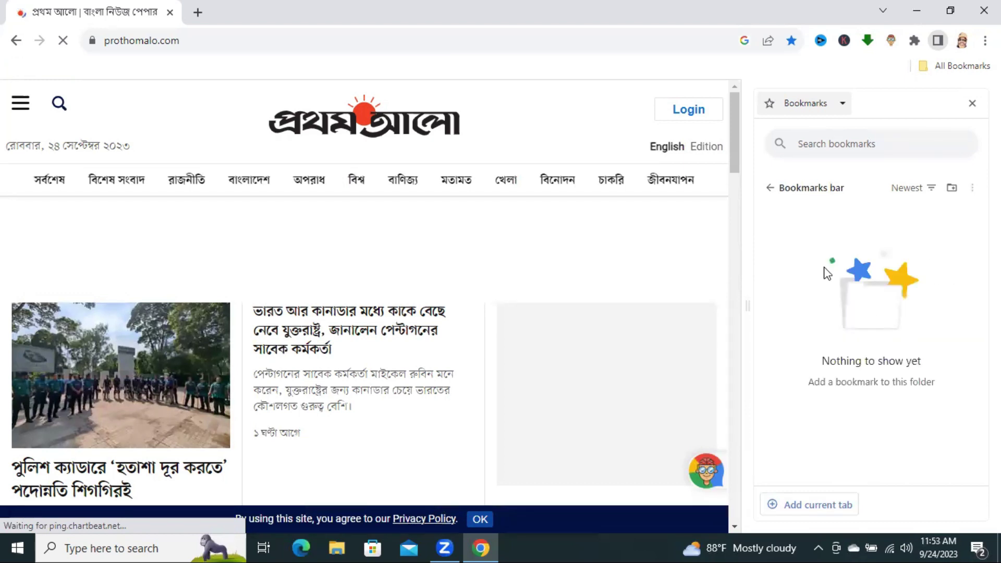
pyautogui.click(770, 187)
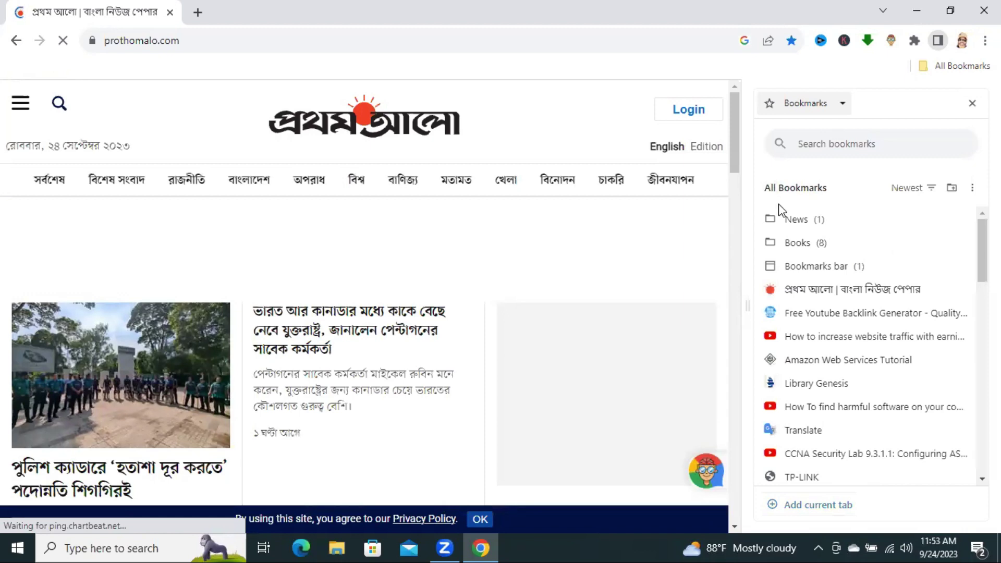
pyautogui.scroll(-2, 792, 224)
pyautogui.scroll(2, 855, 250)
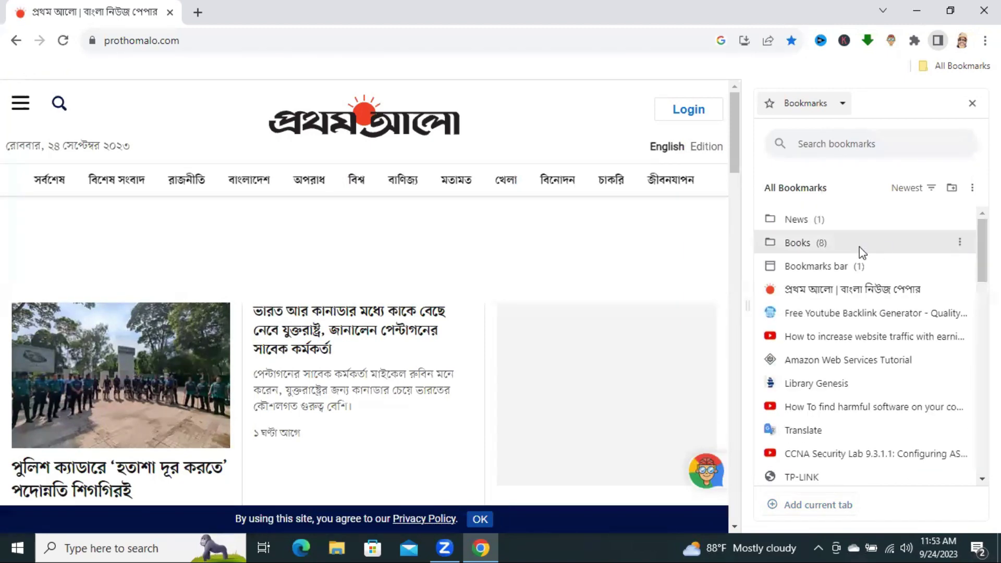
# Open the Books (8) folder and load its 'Load balancing on MikroTik' bookmark.
pyautogui.click(810, 243)
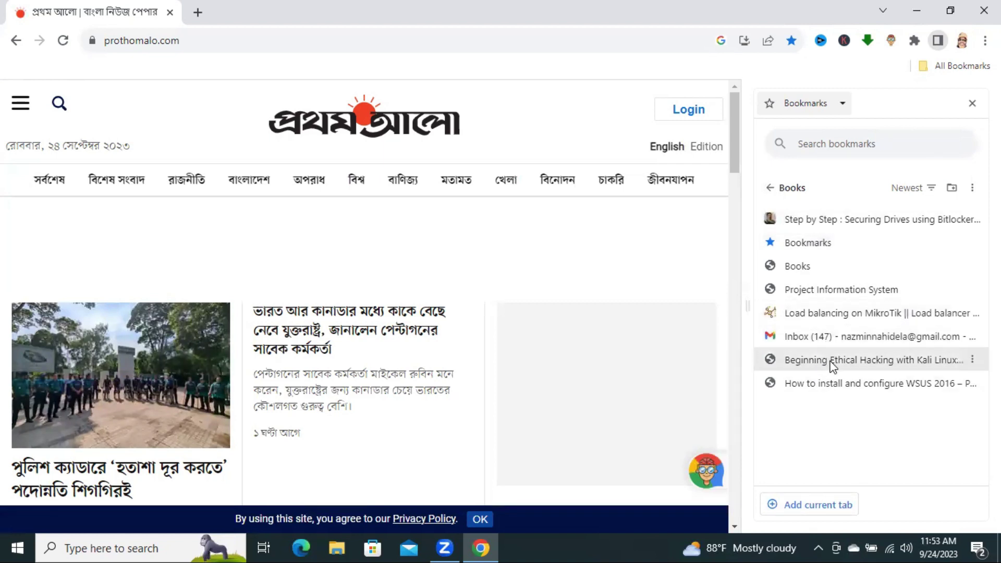
pyautogui.click(833, 317)
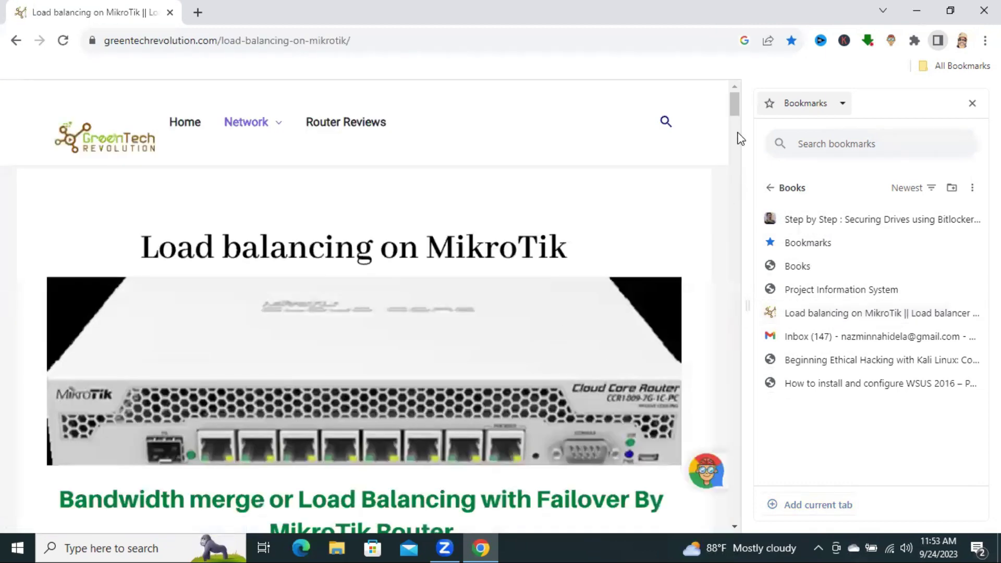
pyautogui.moveTo(731, 109); pyautogui.dragTo(752, 141)
pyautogui.moveTo(877, 110); pyautogui.dragTo(801, 123)
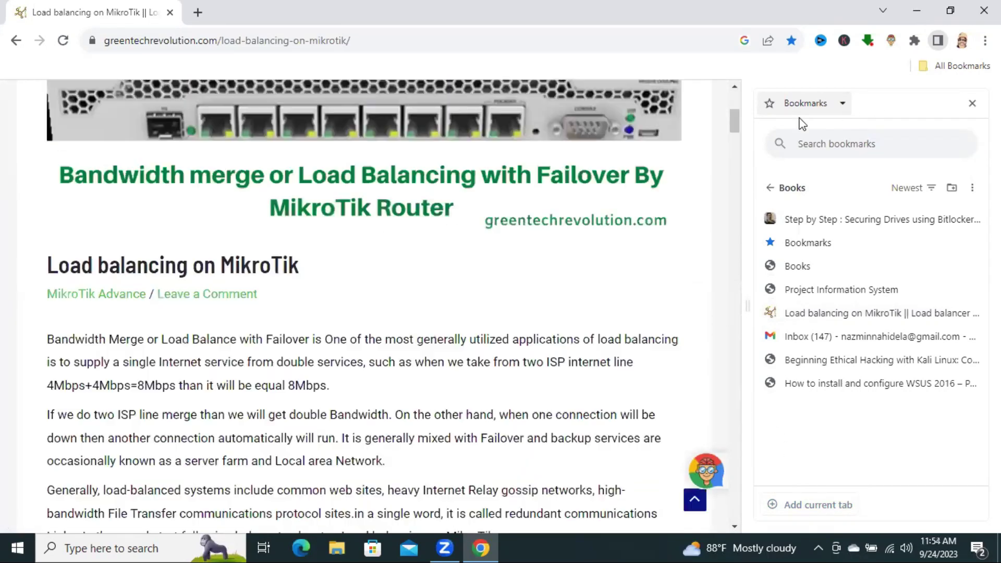
# Close the bookmarks side panel, leaving the MikroTik article full-width.
pyautogui.scroll(6, 737, 87)
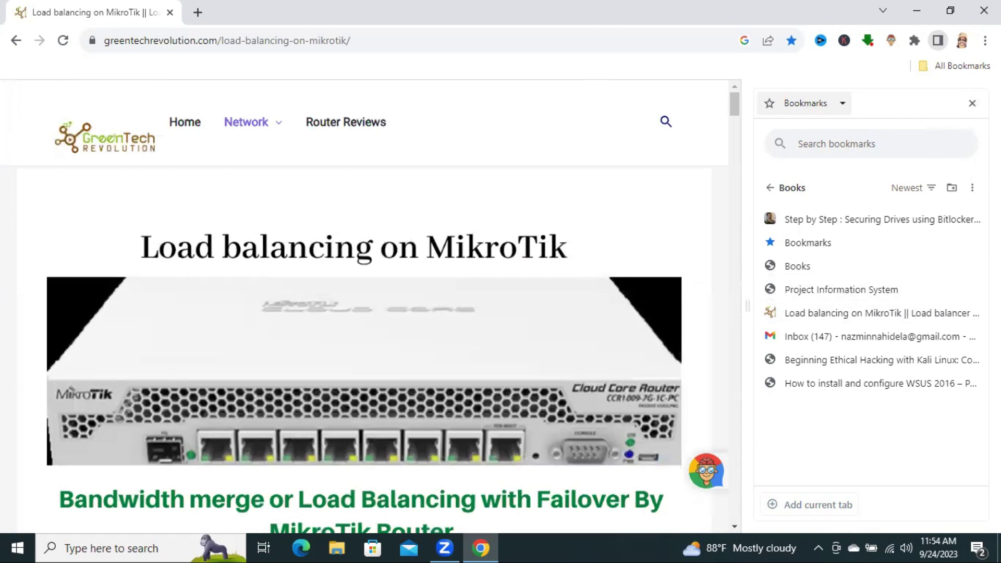
pyautogui.click(973, 103)
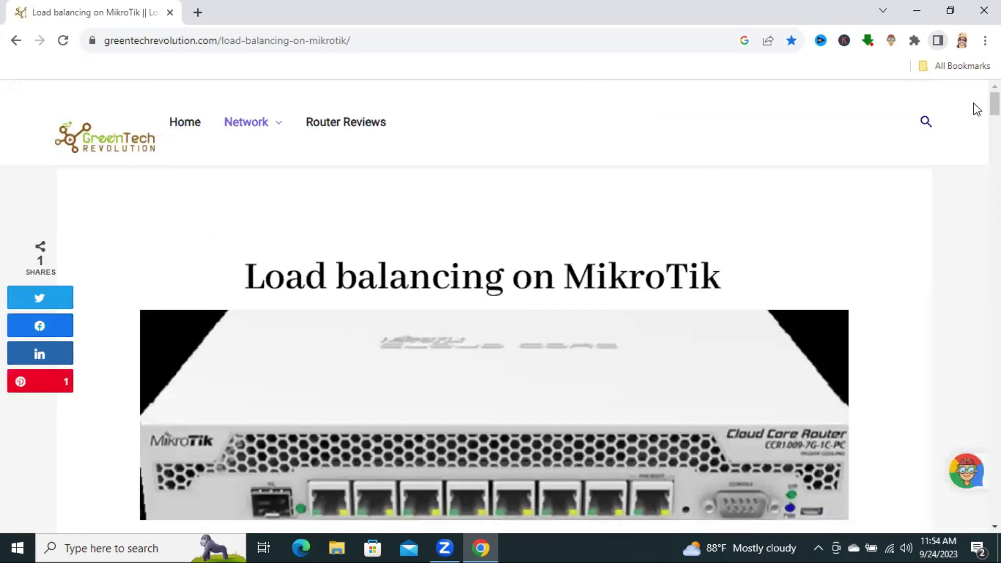